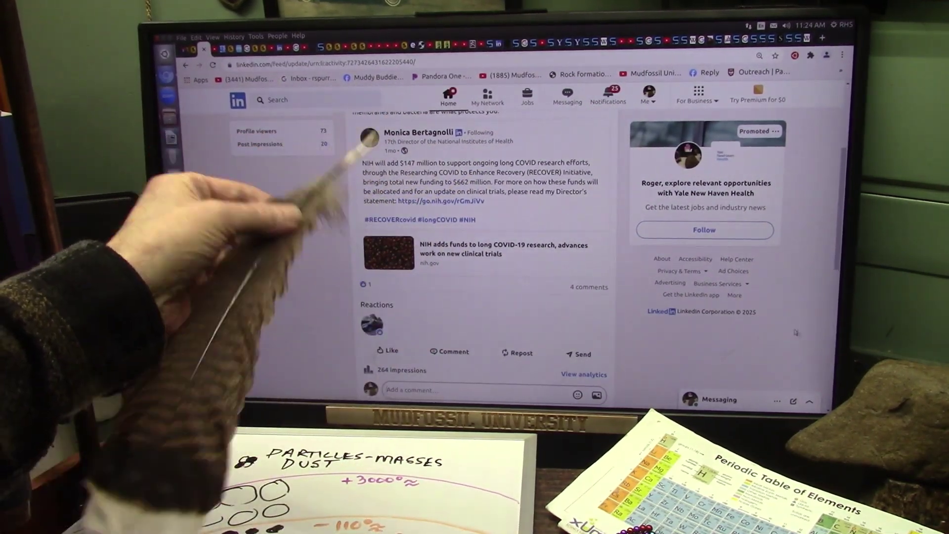
{"action": "scroll", "coordinate": [507, 180], "scroll_direction": "down", "scroll_amount": 2}
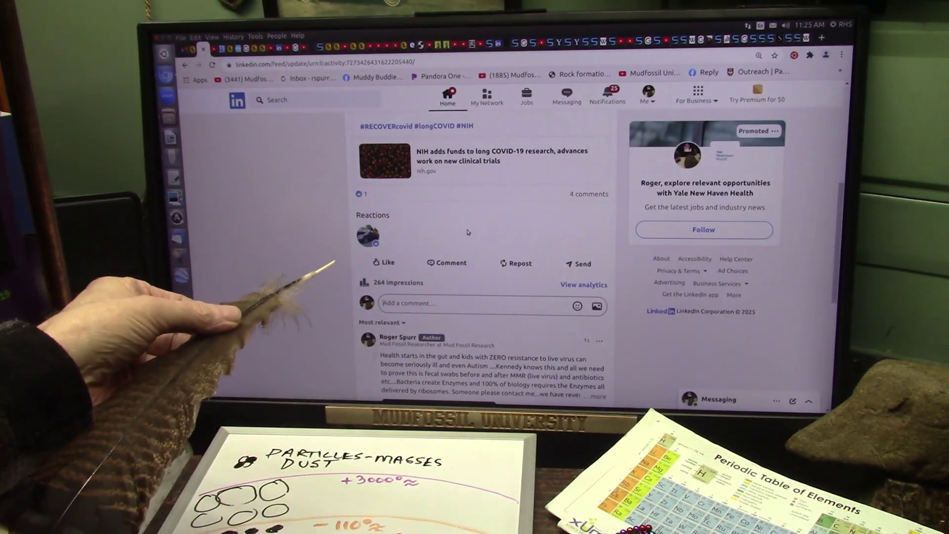
{"action": "scroll", "coordinate": [467, 232], "scroll_direction": "down", "scroll_amount": 3}
{"action": "scroll", "coordinate": [469, 234], "scroll_direction": "down", "scroll_amount": 1}
{"action": "scroll", "coordinate": [471, 236], "scroll_direction": "down", "scroll_amount": 1}
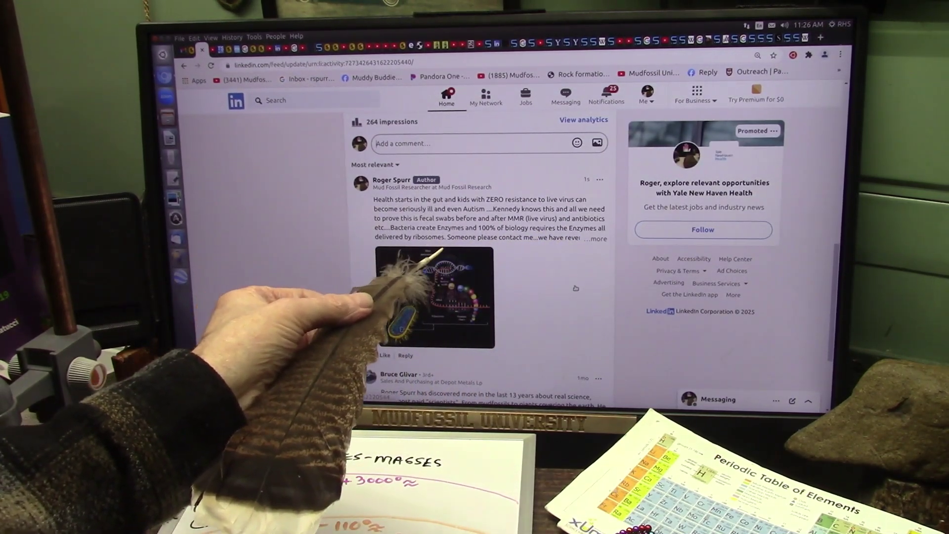
Step: Expand the LinkedIn gut-health comment with '...more' to show its full text
{"action": "left_click", "coordinate": [594, 239]}
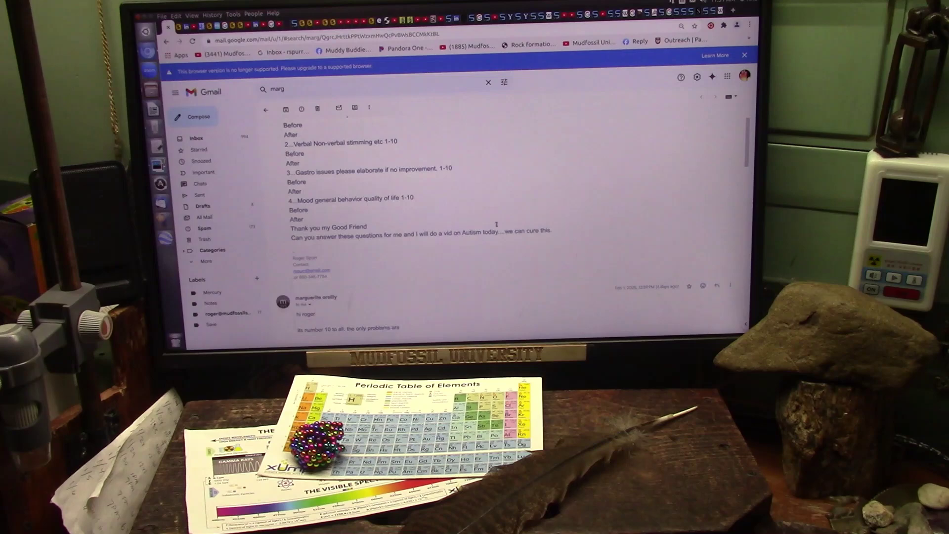
{"action": "scroll", "coordinate": [496, 224], "scroll_direction": "down", "scroll_amount": 2}
{"action": "scroll", "coordinate": [490, 210], "scroll_direction": "down", "scroll_amount": 1}
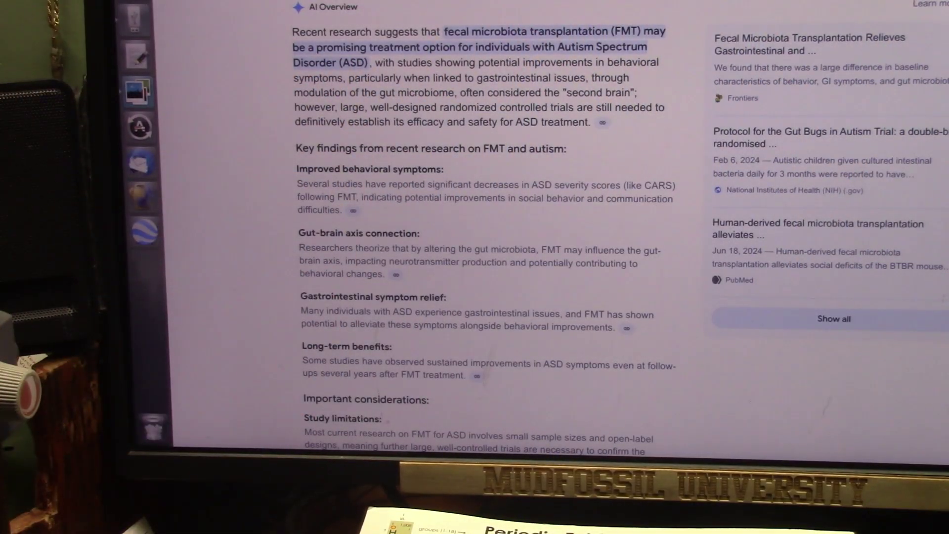
{"action": "scroll", "coordinate": [565, 300], "scroll_direction": "down", "scroll_amount": 3}
{"action": "scroll", "coordinate": [519, 260], "scroll_direction": "down", "scroll_amount": 1}
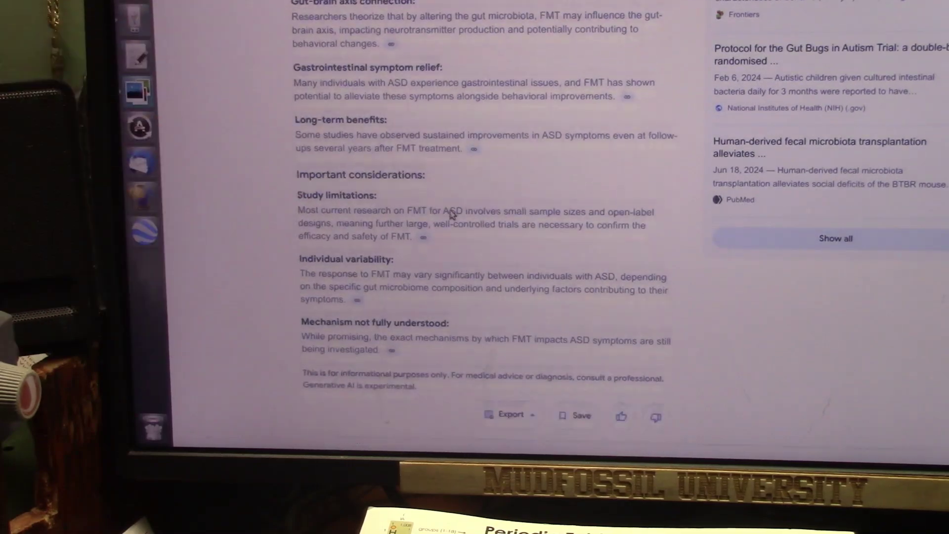
{"action": "scroll", "coordinate": [448, 214], "scroll_direction": "down", "scroll_amount": 2}
{"action": "scroll", "coordinate": [540, 185], "scroll_direction": "up", "scroll_amount": 3}
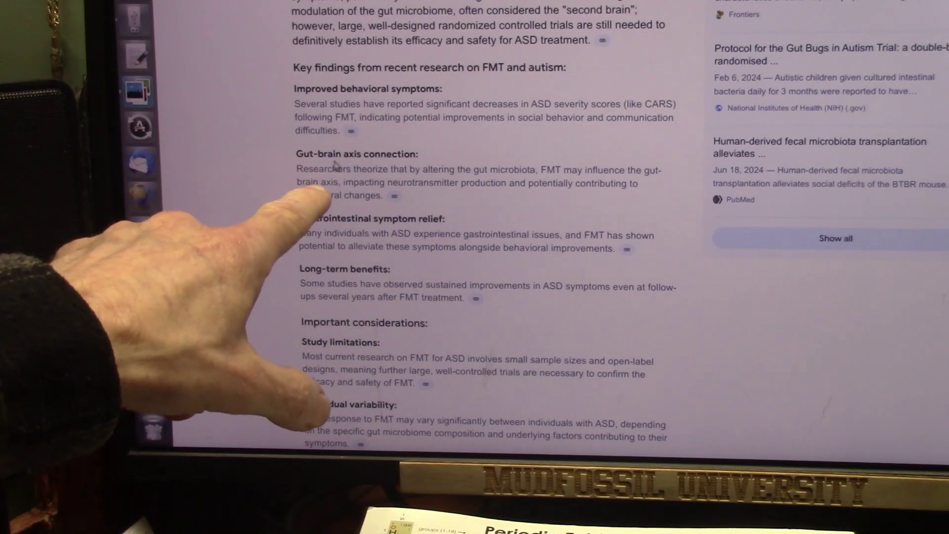
{"action": "scroll", "coordinate": [417, 157], "scroll_direction": "down", "scroll_amount": 3}
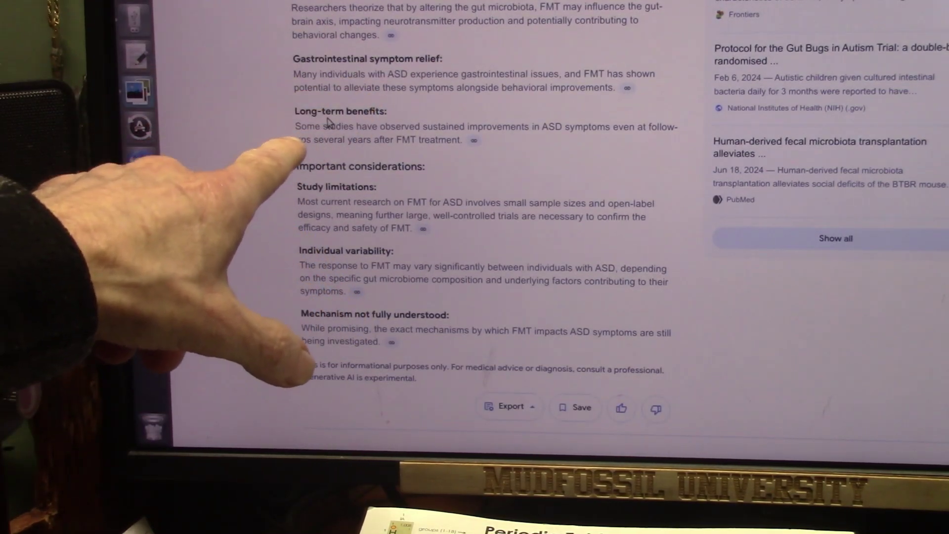
{"action": "scroll", "coordinate": [328, 123], "scroll_direction": "down", "scroll_amount": 1}
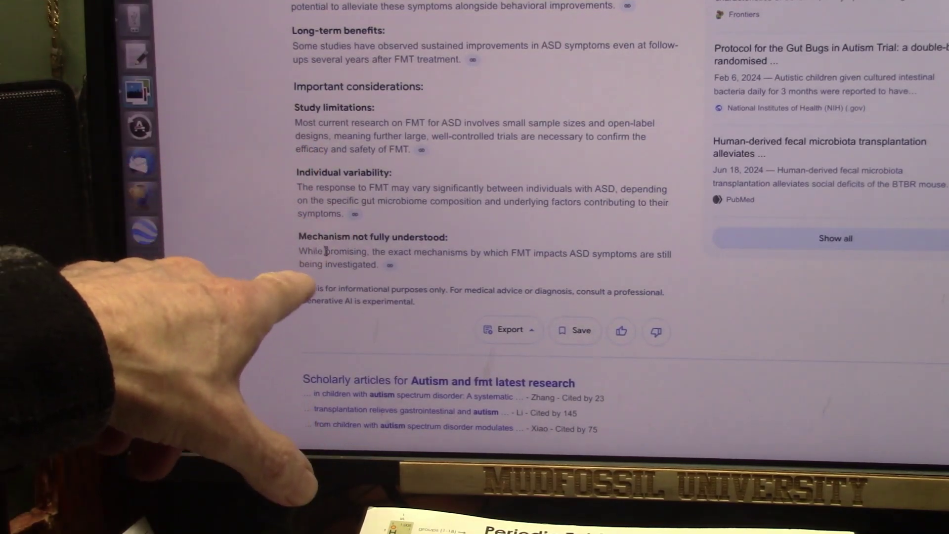
{"action": "scroll", "coordinate": [415, 240], "scroll_direction": "down", "scroll_amount": 2}
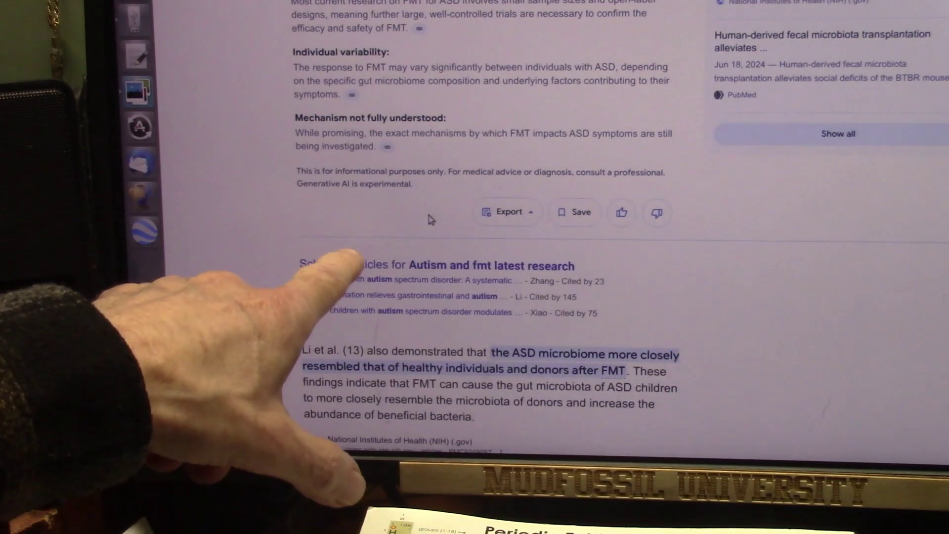